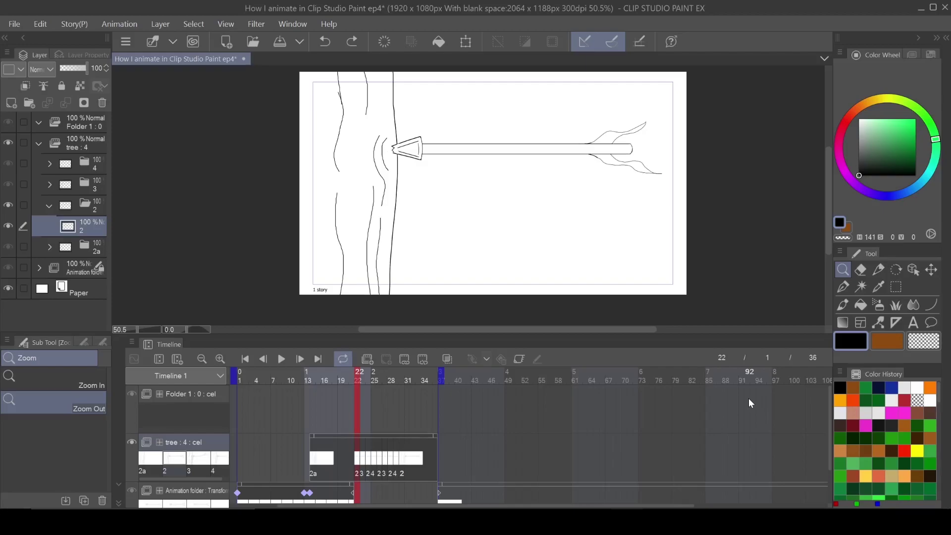
- Add an empty animation folder, Folder 2, via Animation > New animation layer > Animation folder
left_click(113, 24)
mouse_move(166, 39)
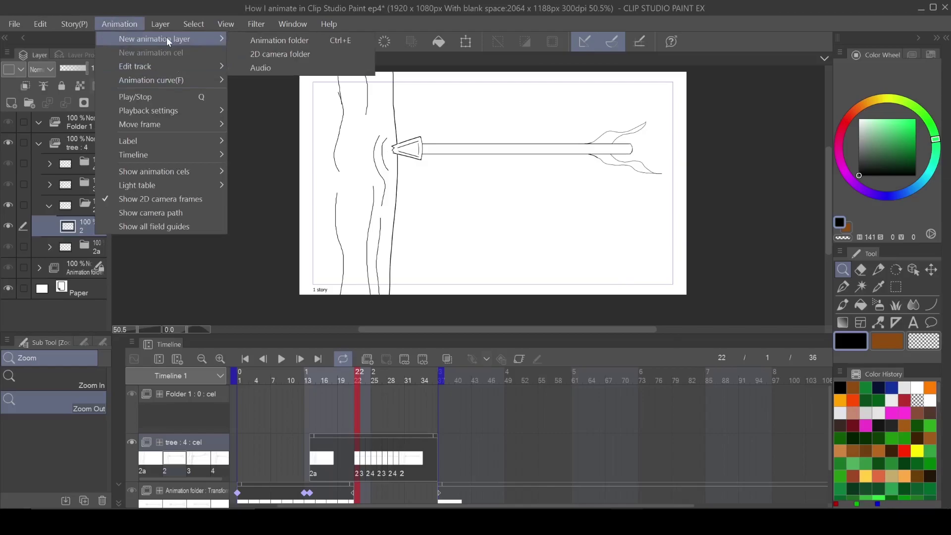
left_click(285, 42)
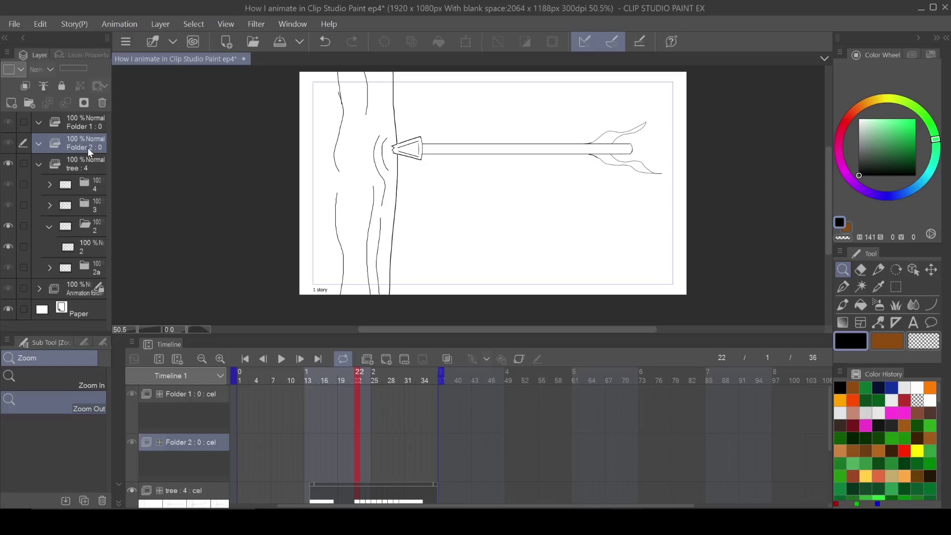
left_click(120, 23)
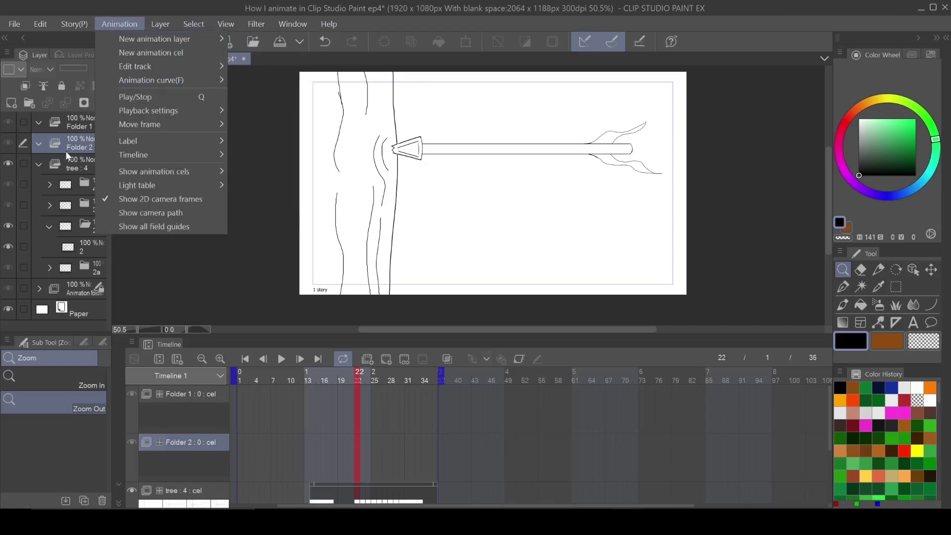
left_click(79, 142)
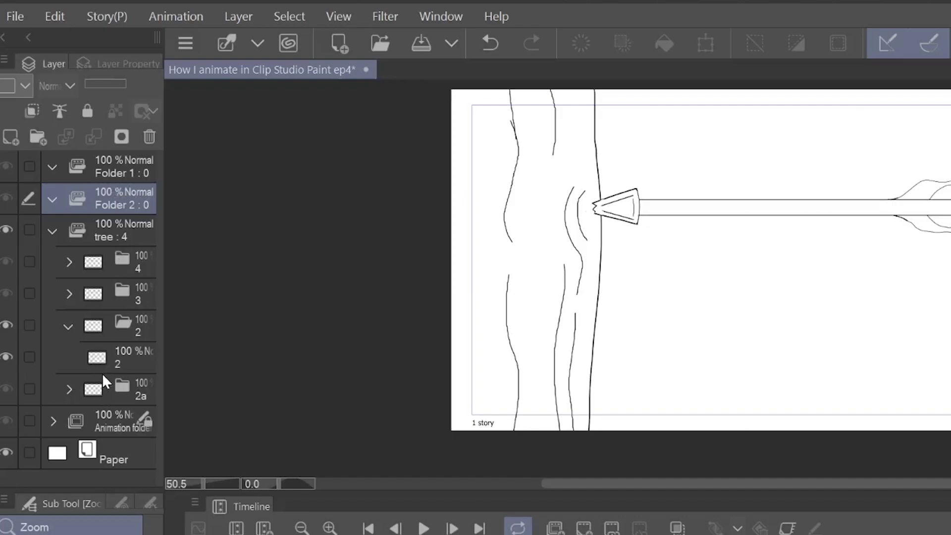
- Expand the Animation folder and select cel 1, keeping its blending mode at Normal
left_click(53, 421)
scroll(57, 346, "down", 3)
left_click(99, 441)
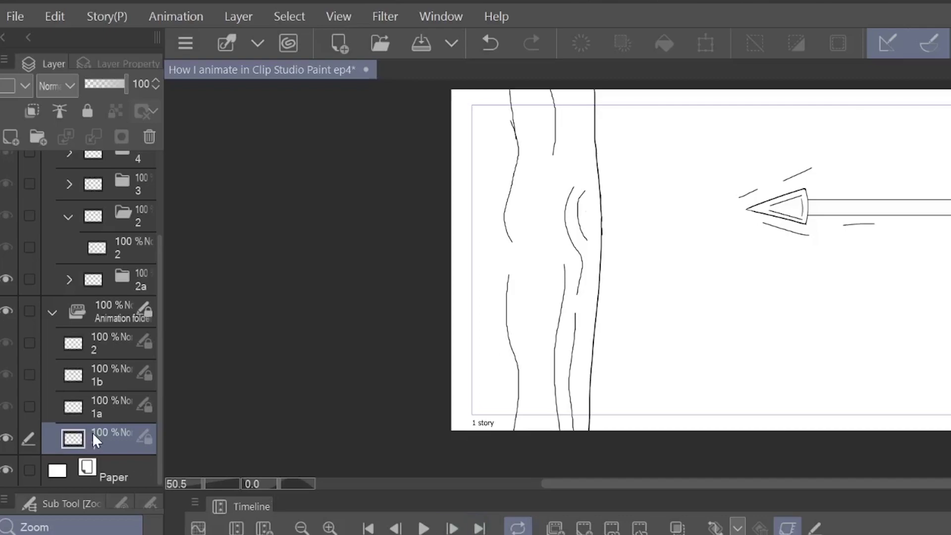
left_click(58, 87)
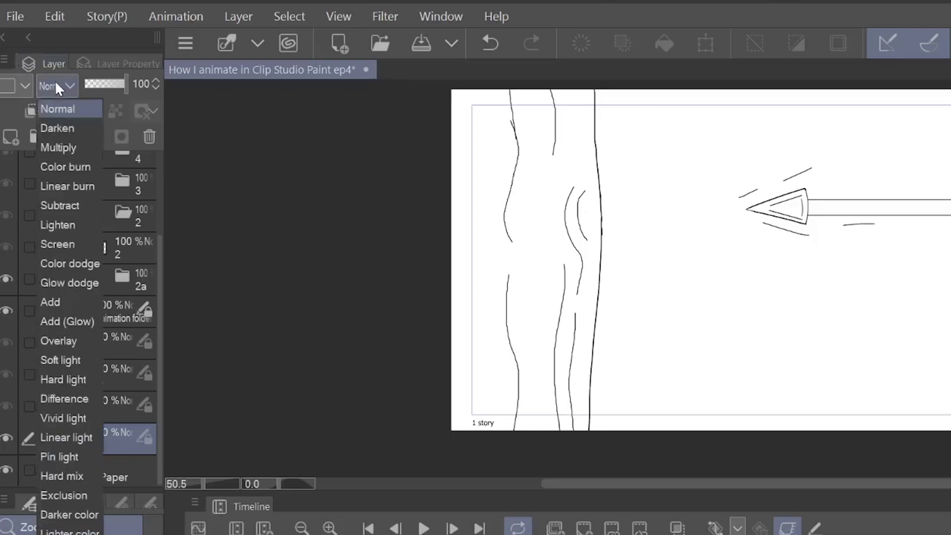
left_click(122, 428)
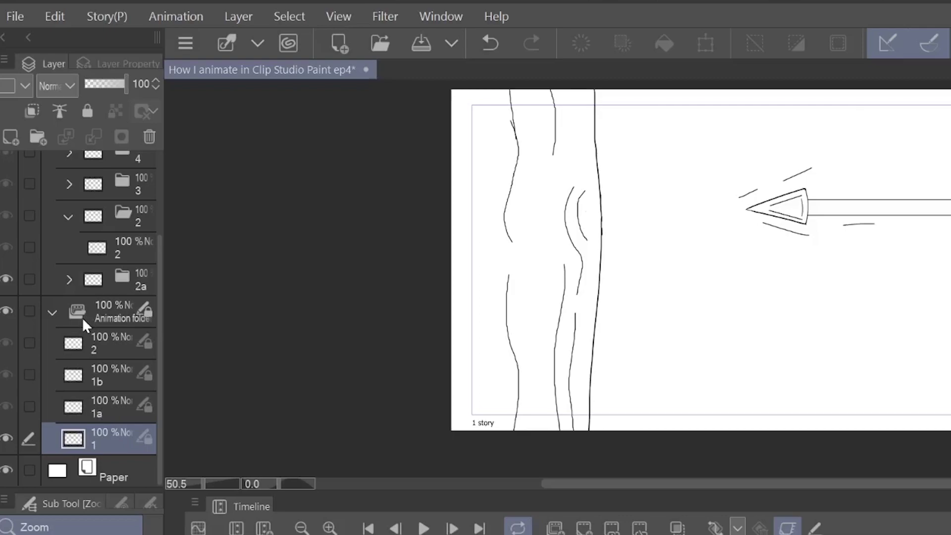
- Expand folder 2a and drag cels 1a and 2 out to just above the Animation folder
left_click(93, 309)
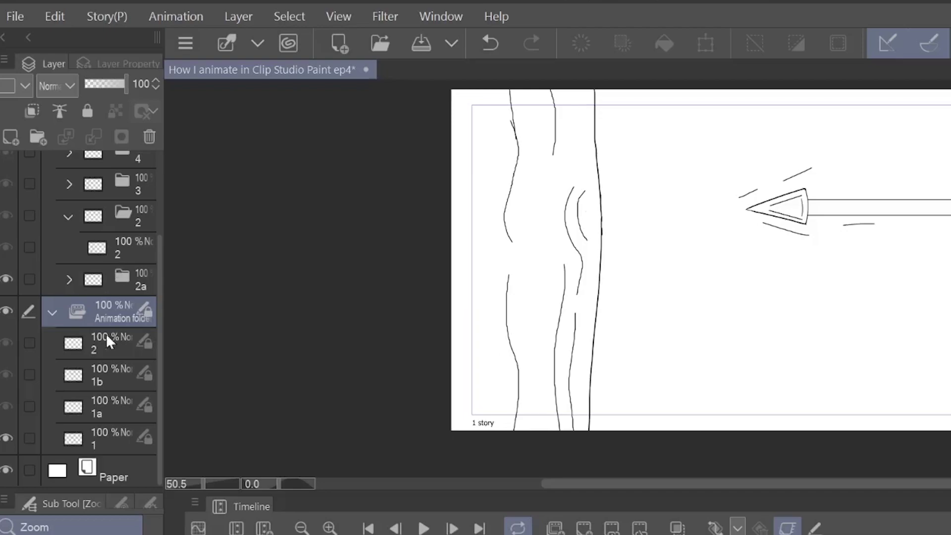
left_click(69, 279)
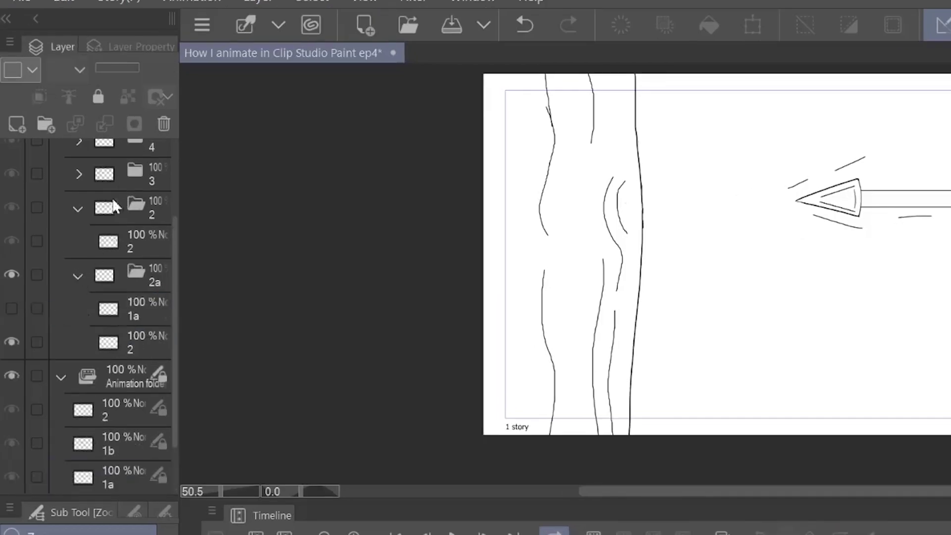
left_click(149, 317)
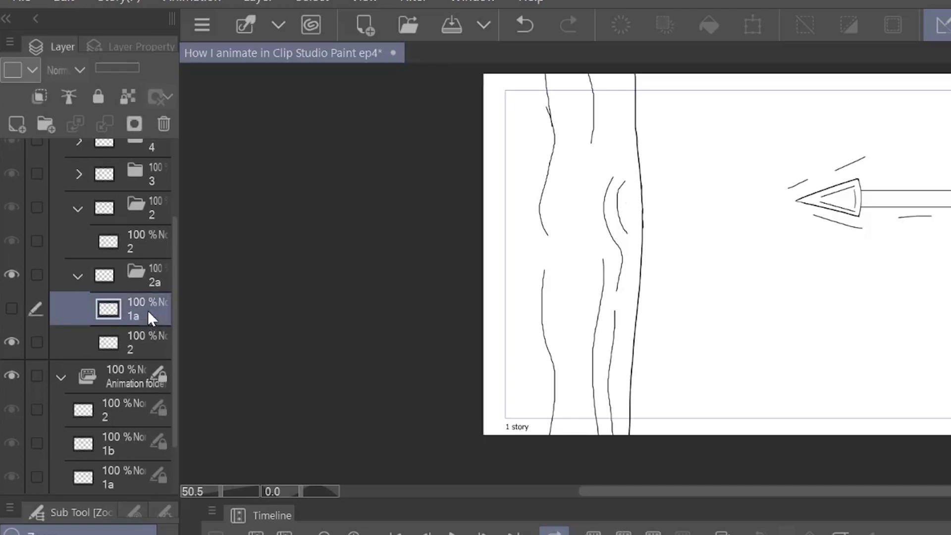
left_click(132, 334, "ctrl")
left_click_drag(133, 340, 105, 349)
- Create a new layer folder, Folder 3, and move layers 1a and 2 into it
left_click(70, 360)
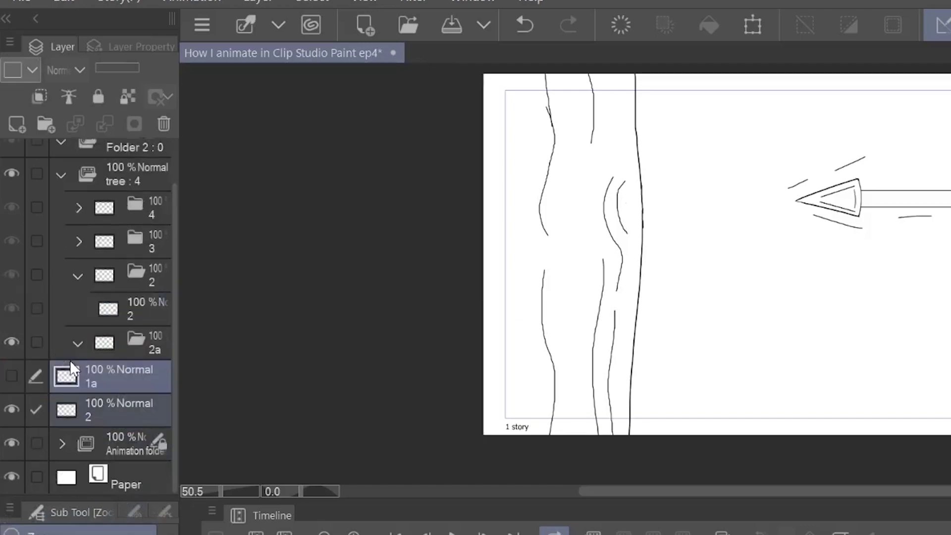
left_click(122, 374)
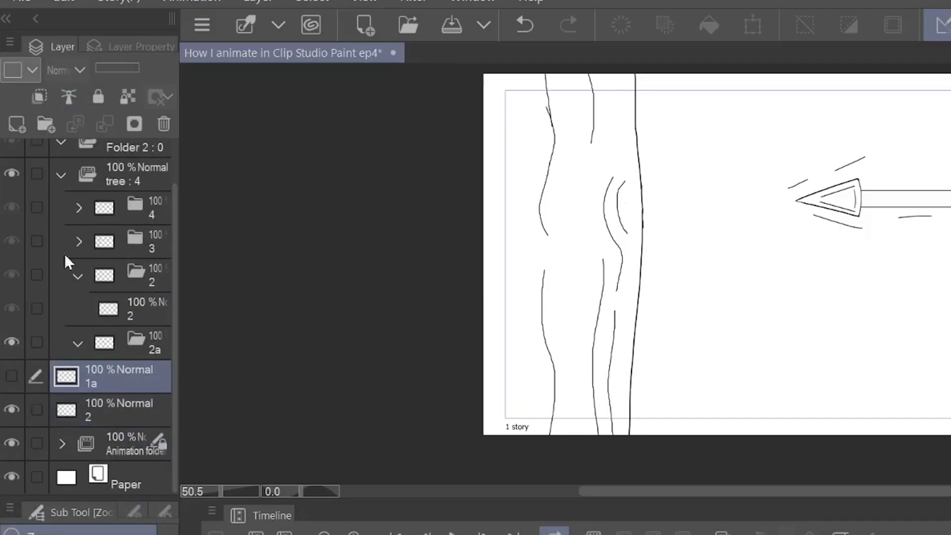
left_click(41, 126)
scroll(102, 377, "down", 1)
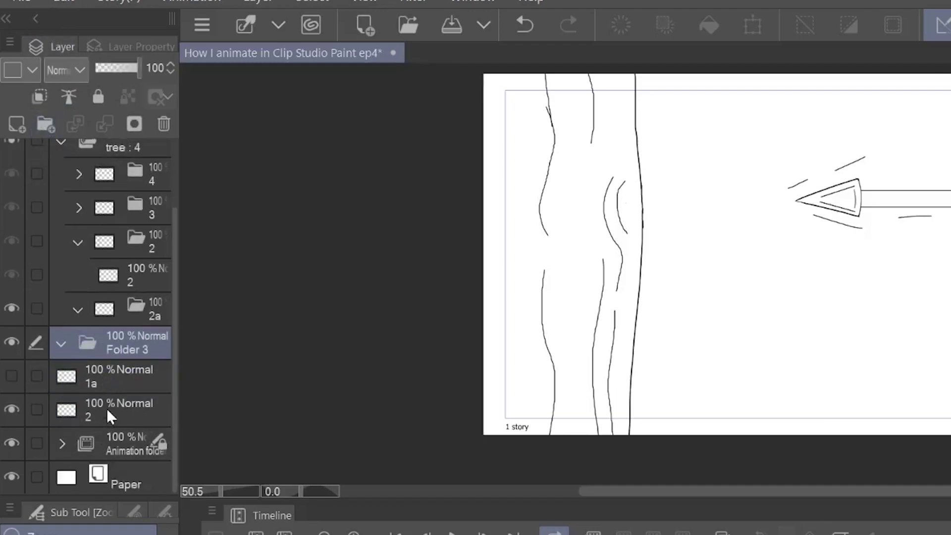
left_click(106, 408)
left_click(106, 380, "ctrl")
left_click_drag(109, 378, 108, 342)
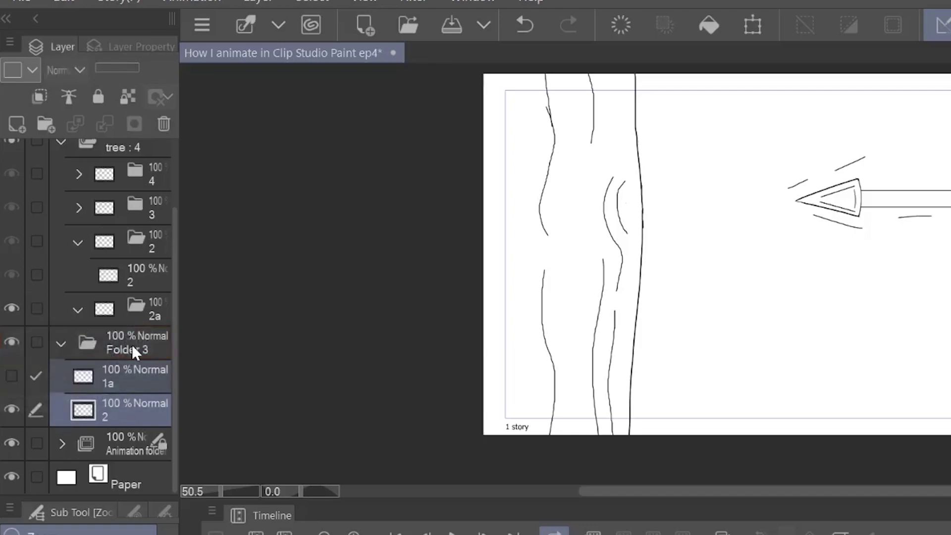
- Rename Folder 3 to 'eq', collapse it, and move it inside the tree folder
double_click(132, 346)
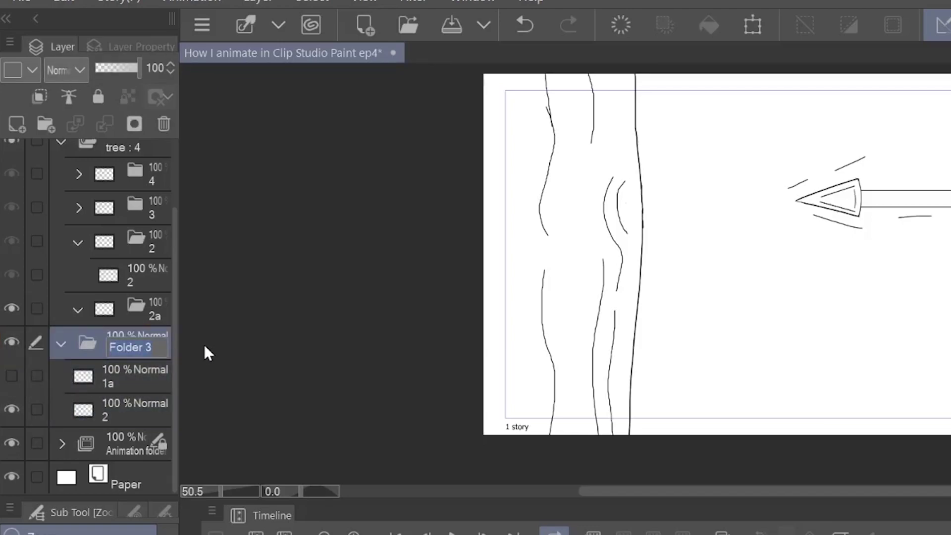
type("eq")
key("Return")
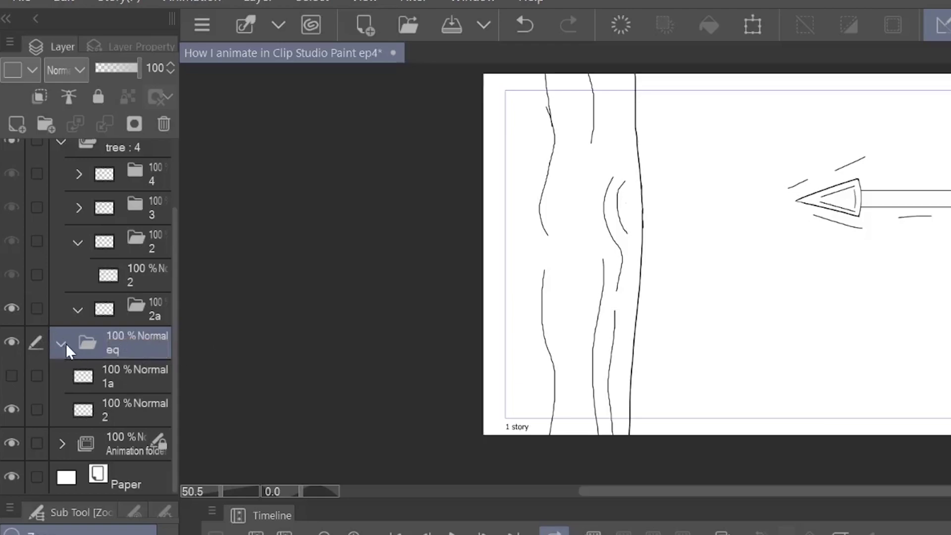
left_click(65, 344)
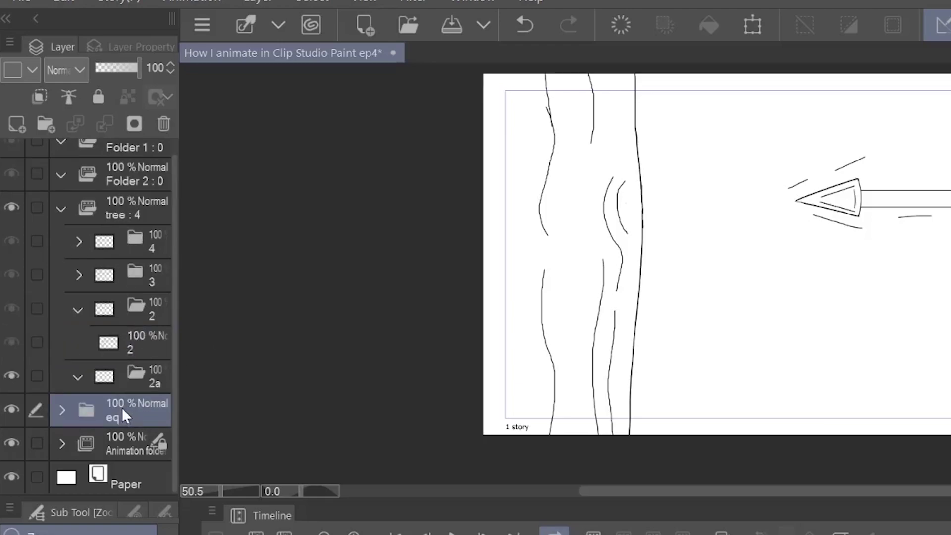
left_click_drag(120, 402, 120, 204)
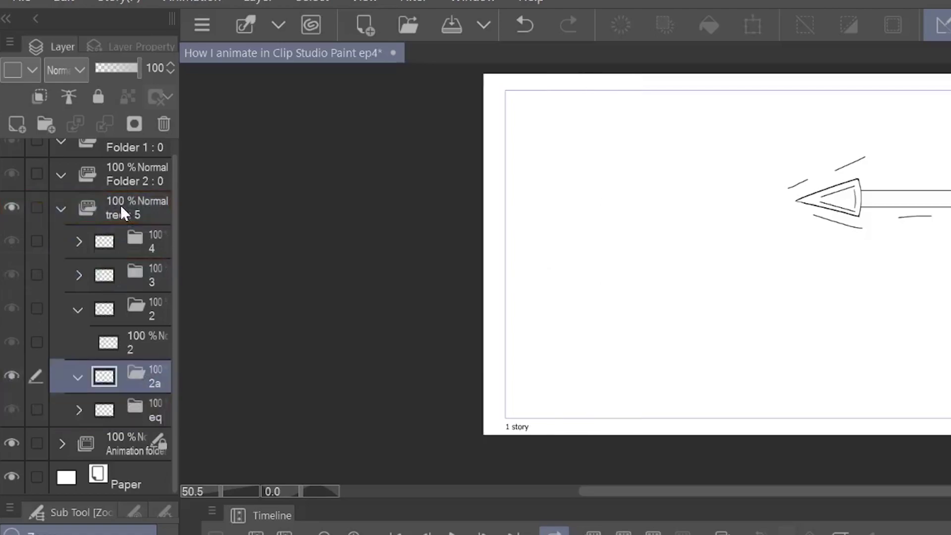
- Delete the empty Folder 2 and check that the eq folder holds cels 1a and 2
left_click(144, 182)
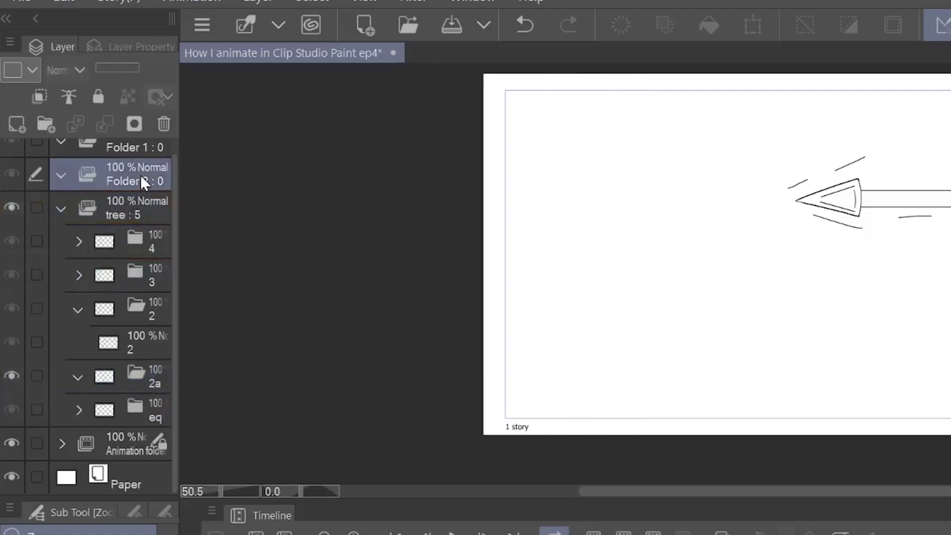
left_click(163, 126)
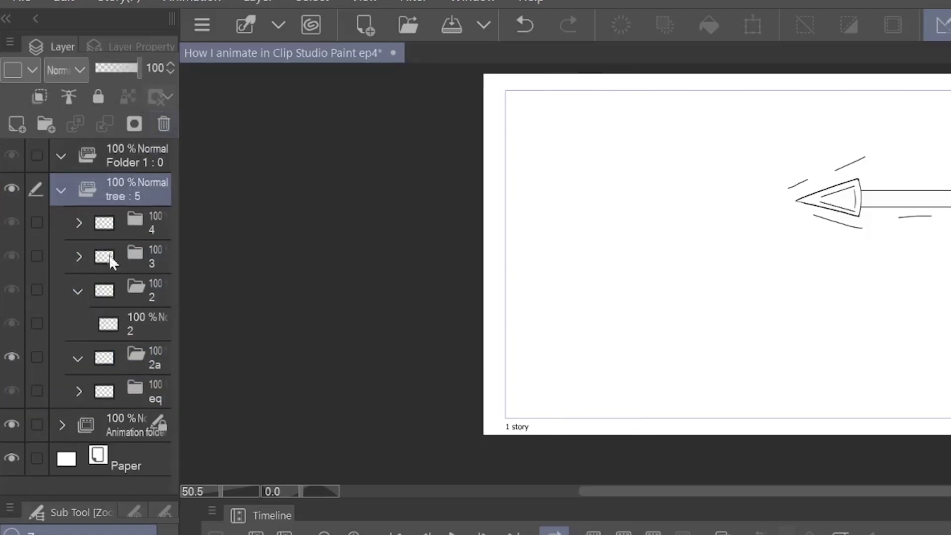
left_click(149, 391)
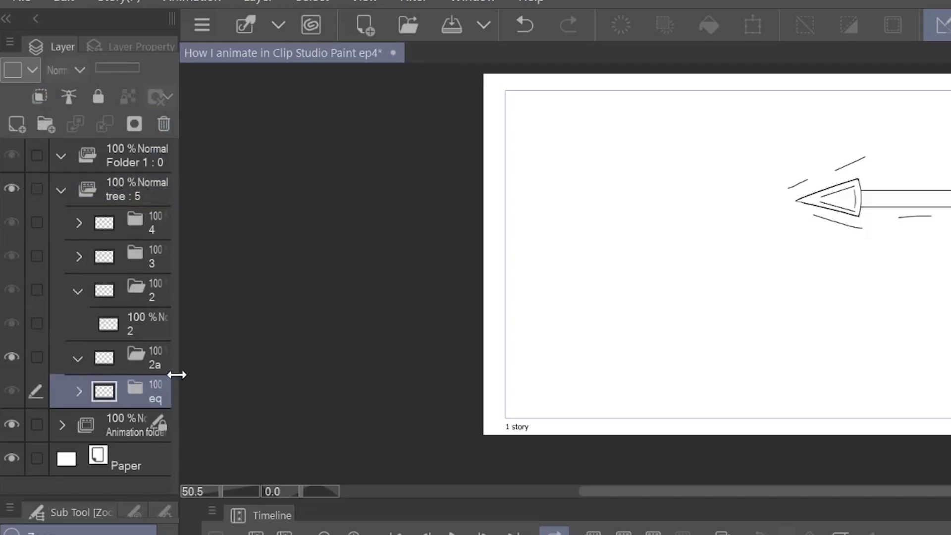
left_click(78, 394)
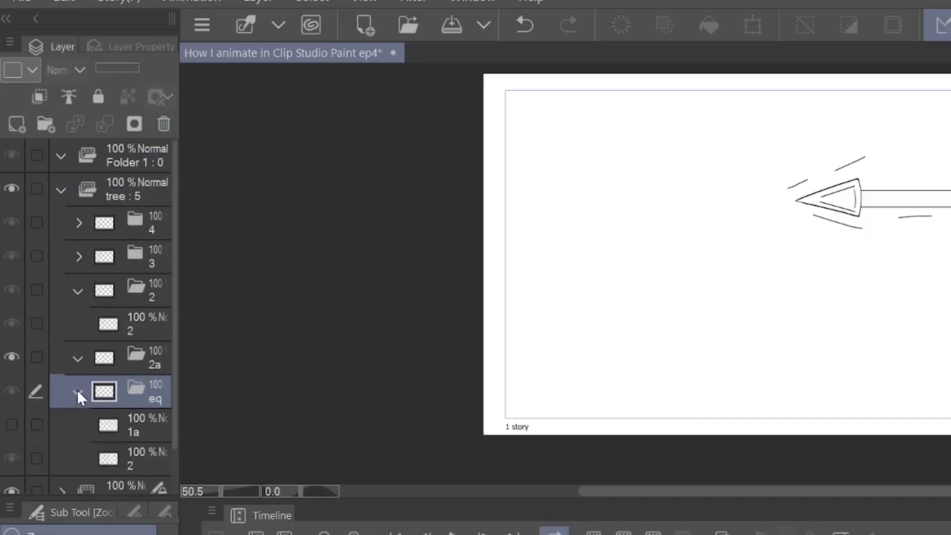
left_click(79, 393)
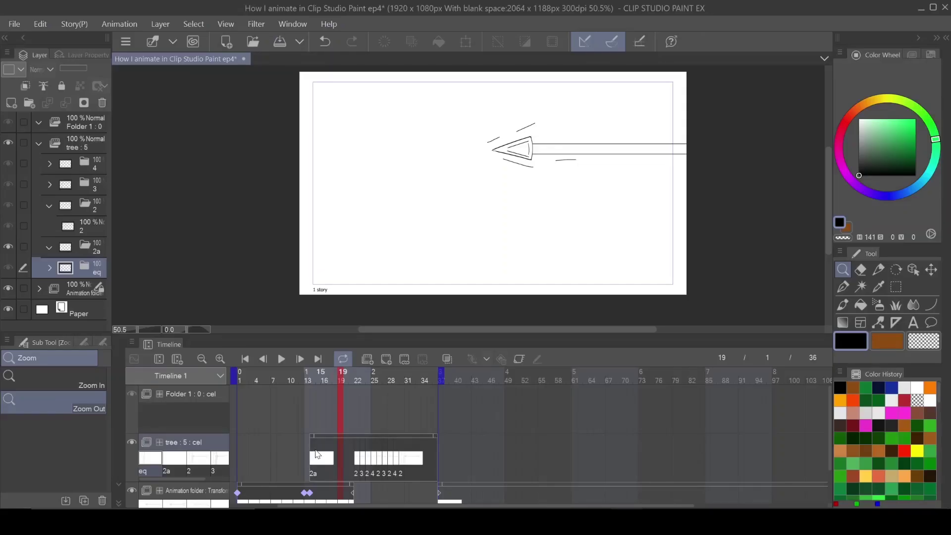
- Assign the eq cel to frame 14 of the tree track
right_click(313, 460)
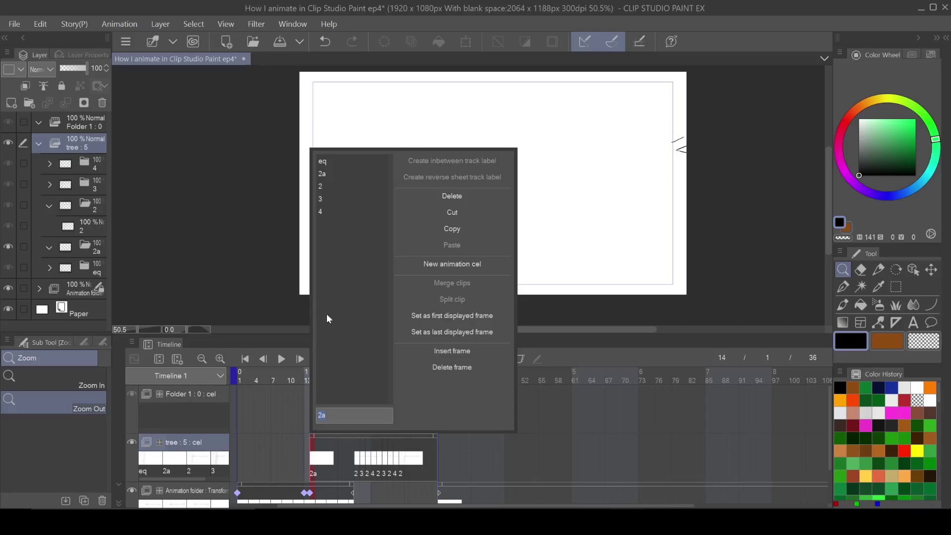
key("Escape")
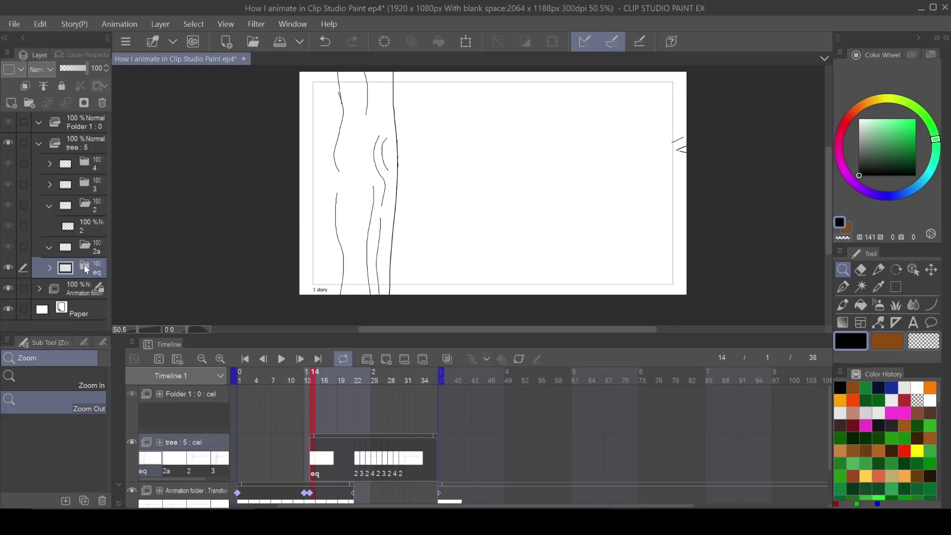
left_click(50, 268)
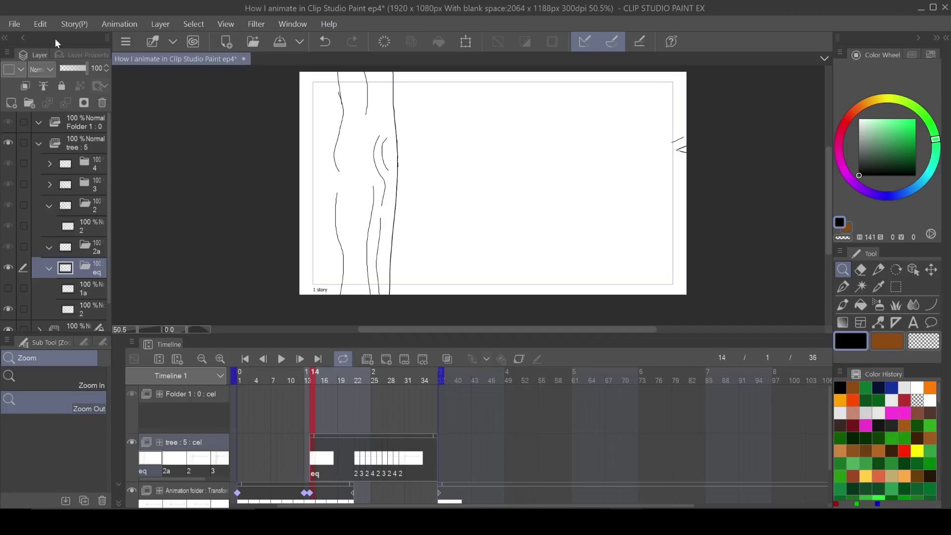
- Keep the tree folder's blending mode at Normal and collapse the tree folder
left_click(79, 146)
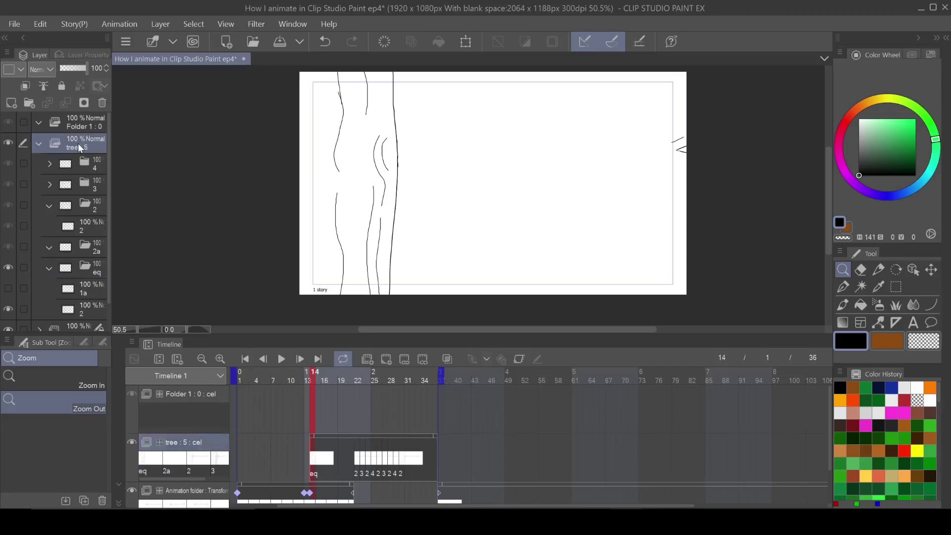
left_click(51, 70)
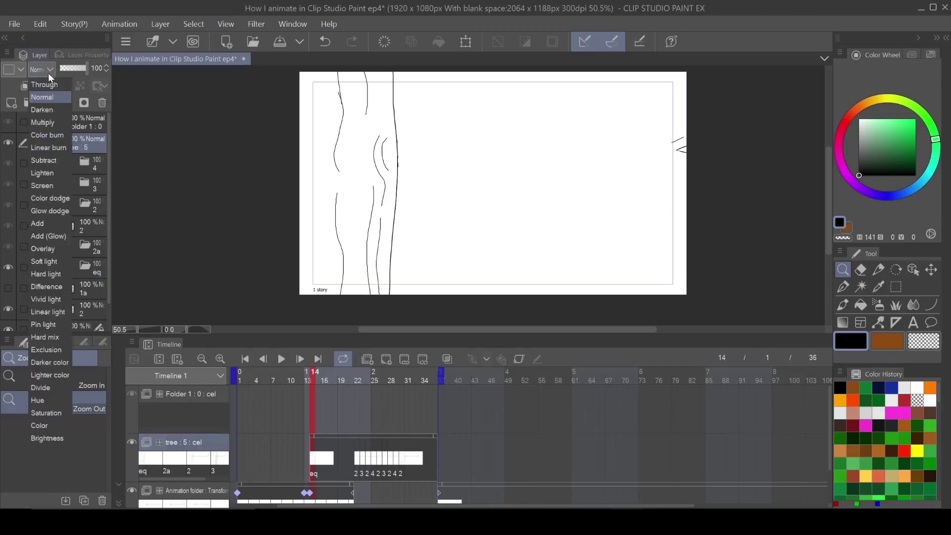
left_click(85, 140)
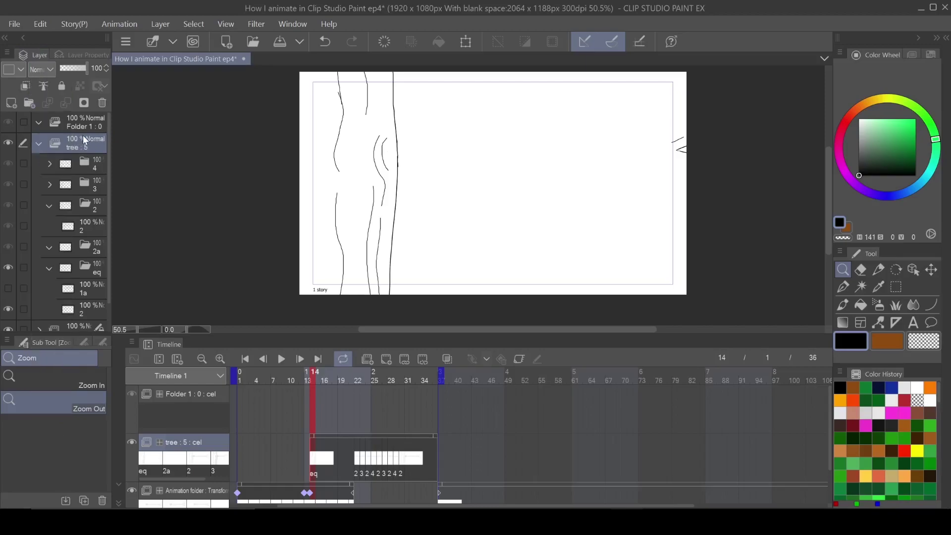
left_click(38, 144)
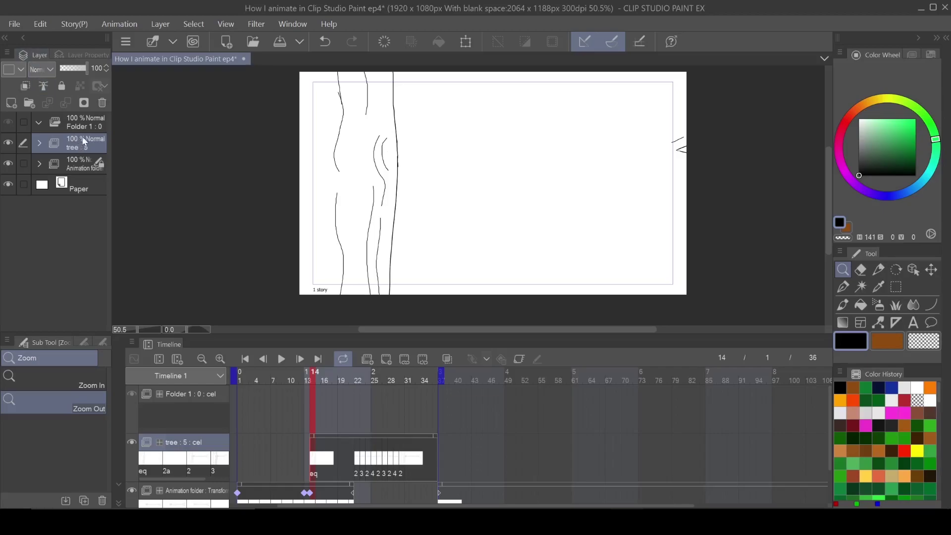
- Add a new top-level layer folder and rename Folder 1 to 'arrow'
left_click(81, 120)
left_click(29, 103)
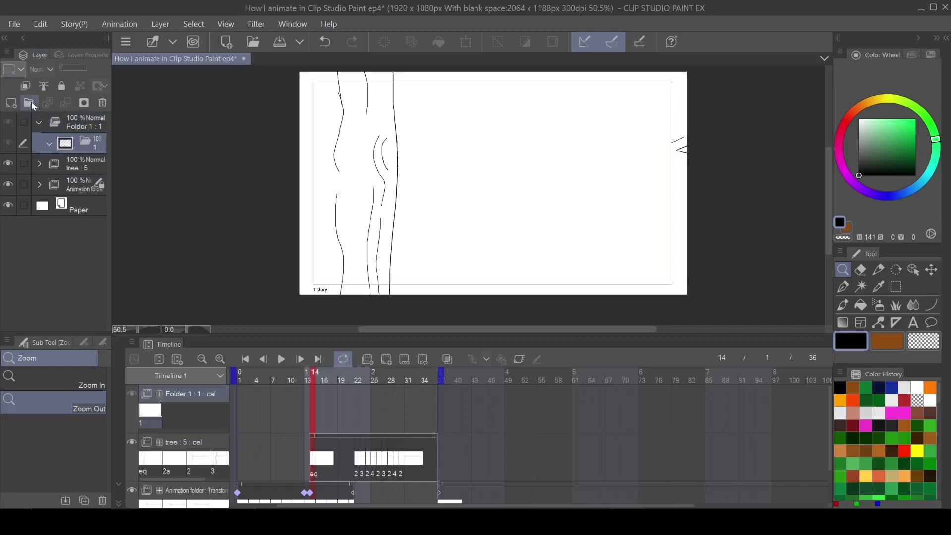
left_click_drag(77, 141, 71, 115)
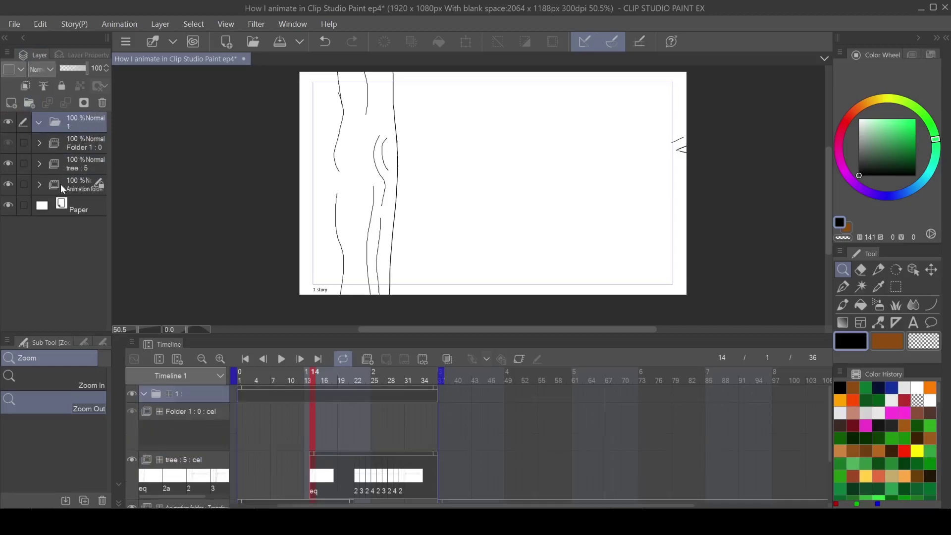
double_click(88, 147)
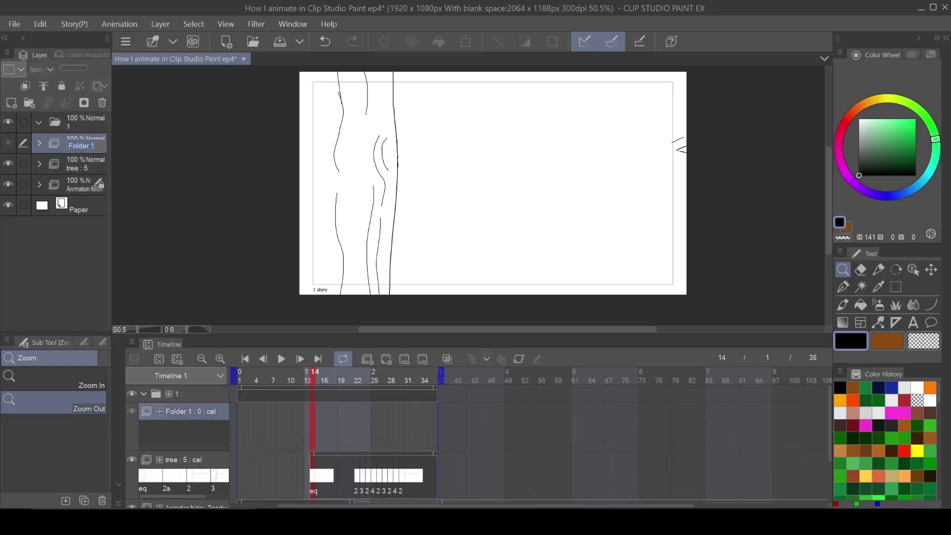
type("arrow : 0")
- Move the arrow and tree folders into the new folder and name it 'tree and arrow'
left_click(78, 164, "ctrl")
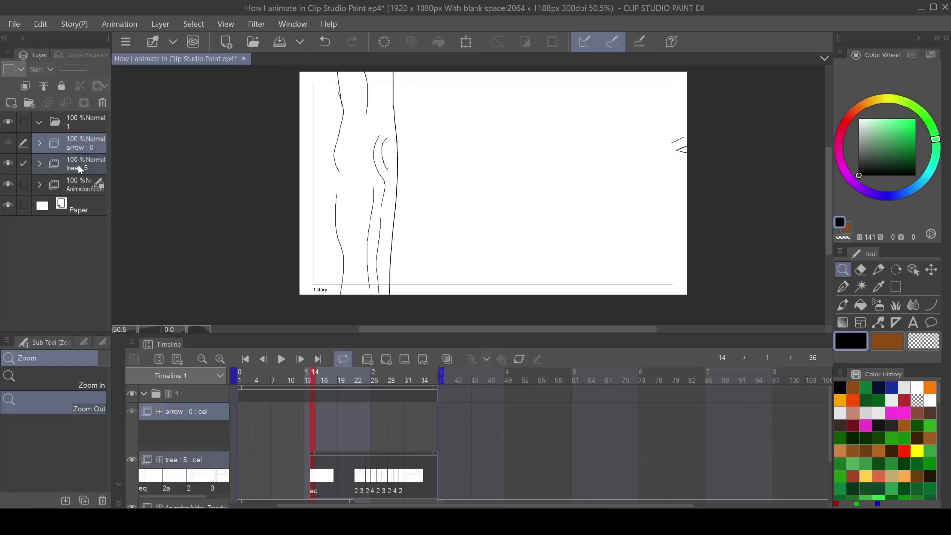
left_click_drag(77, 142, 74, 124)
left_click(77, 122)
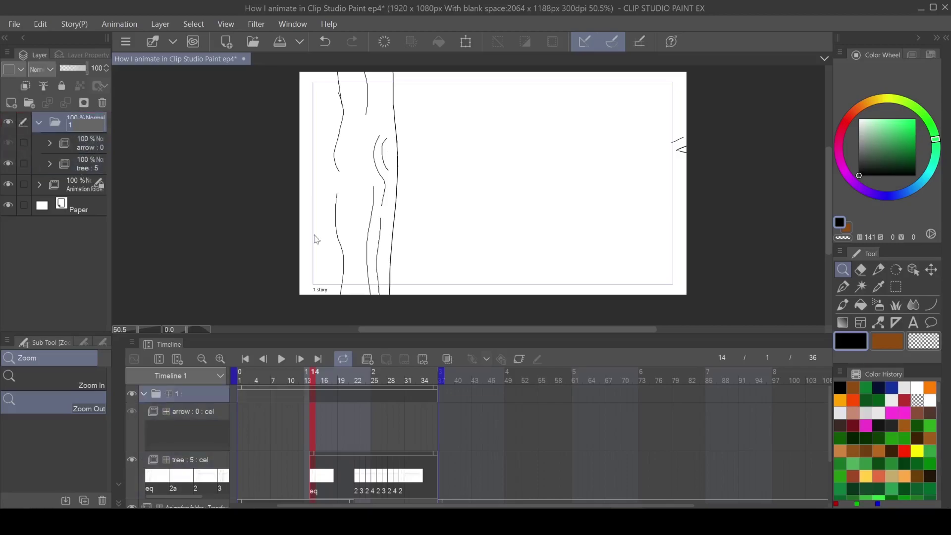
type("tree")
type(" and arrow")
left_click(52, 237)
left_click(39, 121)
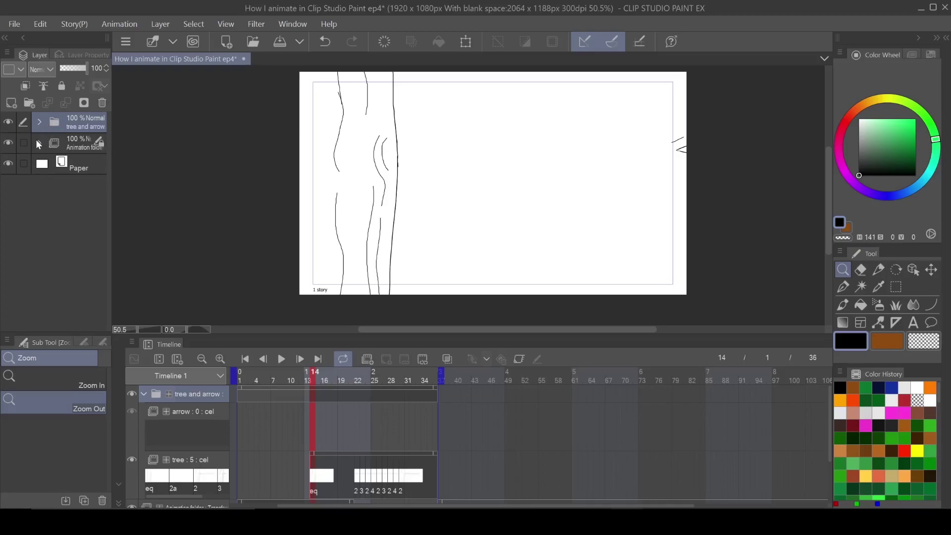
- Inspect the Animation folder's cels, then expand 'tree and arrow' to show the arrow and tree folders
left_click(38, 143)
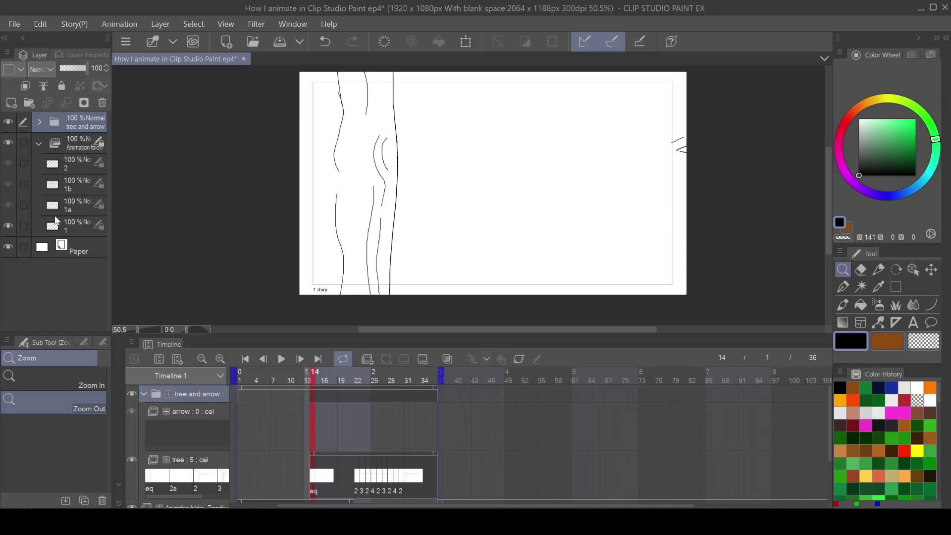
left_click(39, 142)
left_click(39, 122)
left_click(48, 163)
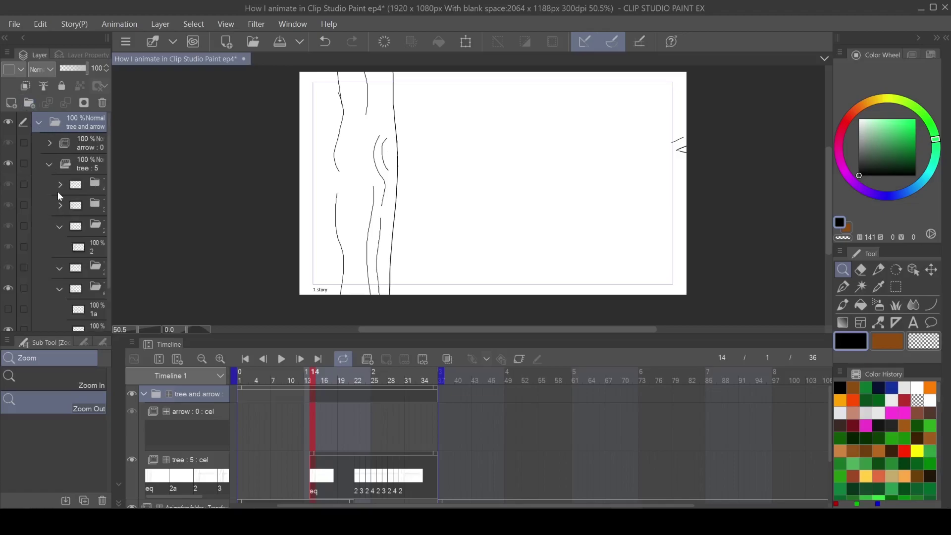
left_click(49, 164)
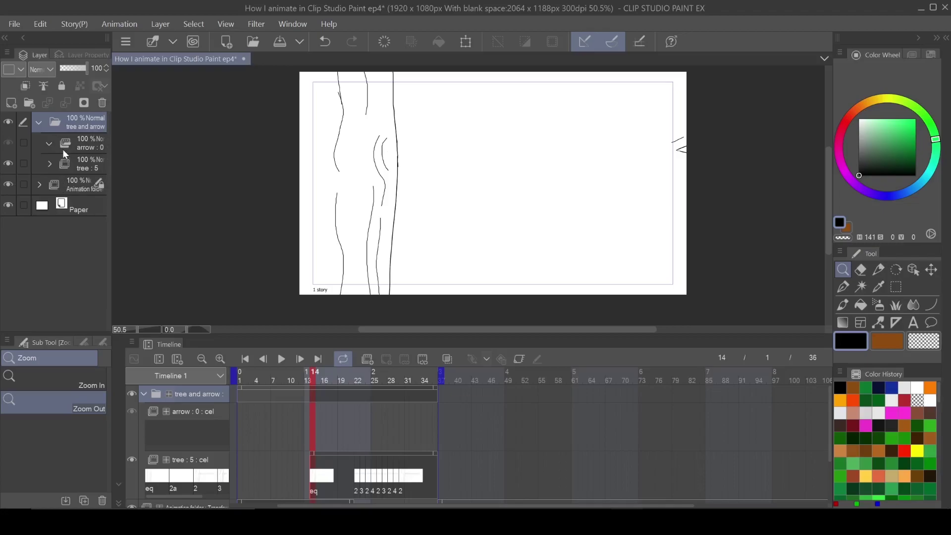
left_click(50, 143)
mouse_move(594, 523)
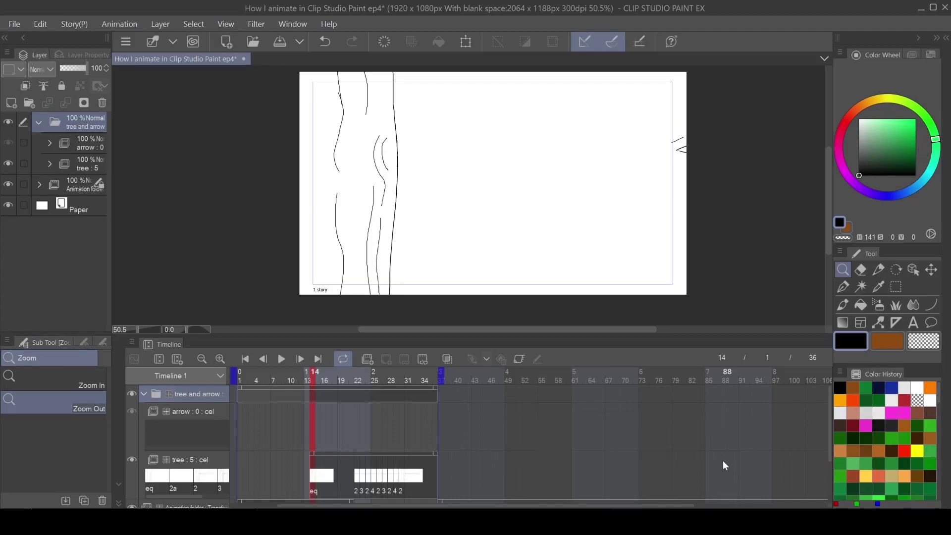